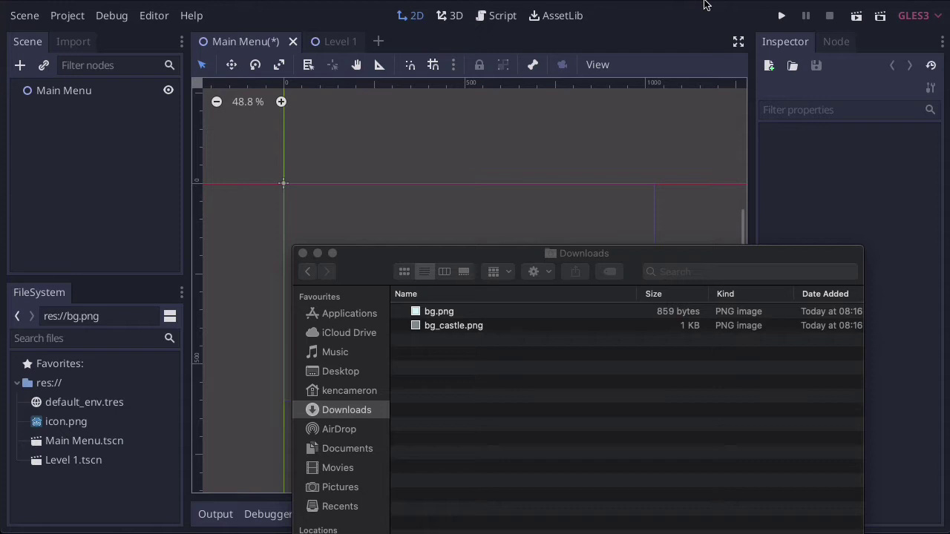
# - Create a folder named Images at the res:// root of the FileSystem dock
pyautogui.click(705, 5)
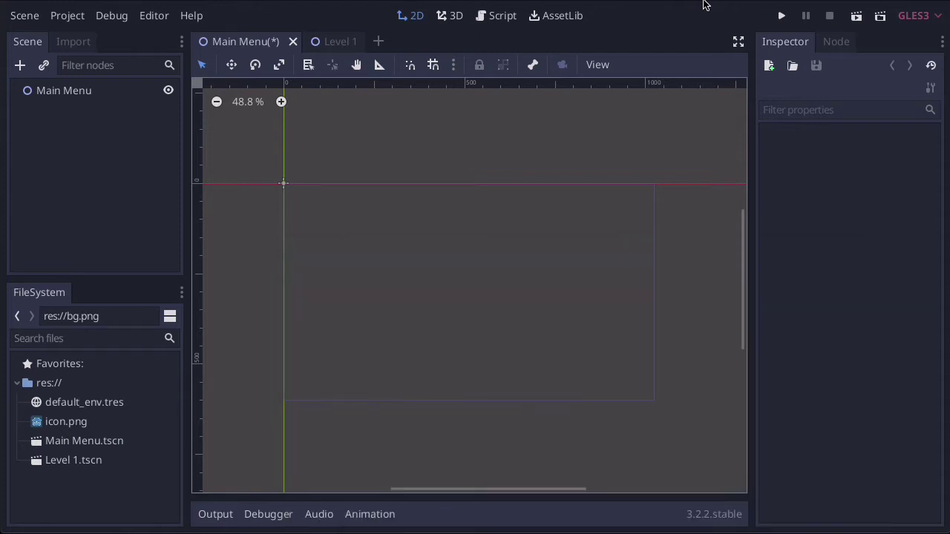
pyautogui.rightClick(82, 478)
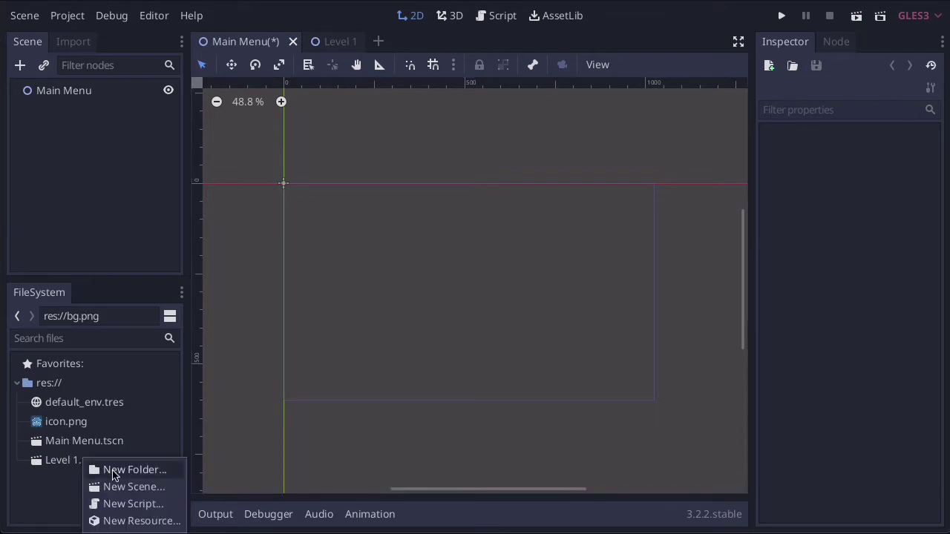
pyautogui.click(112, 470)
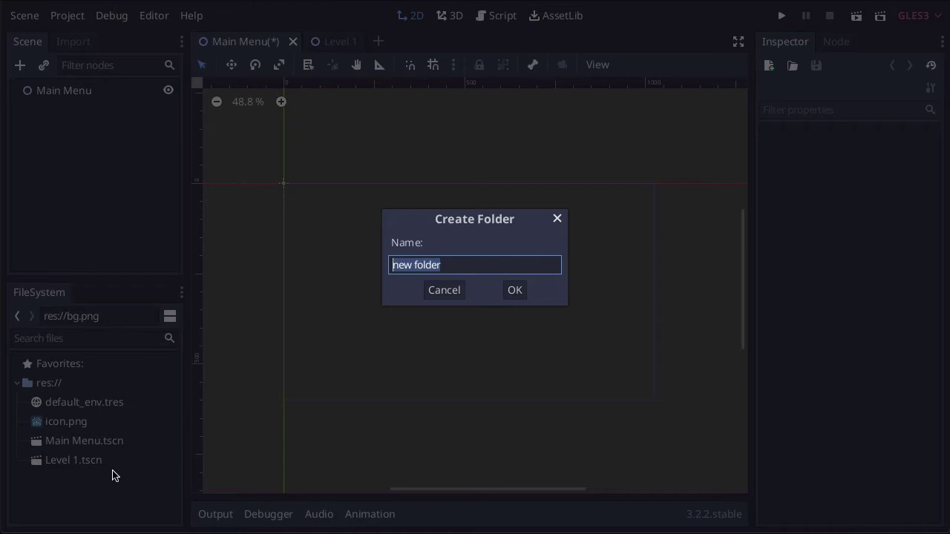
pyautogui.write('Images')
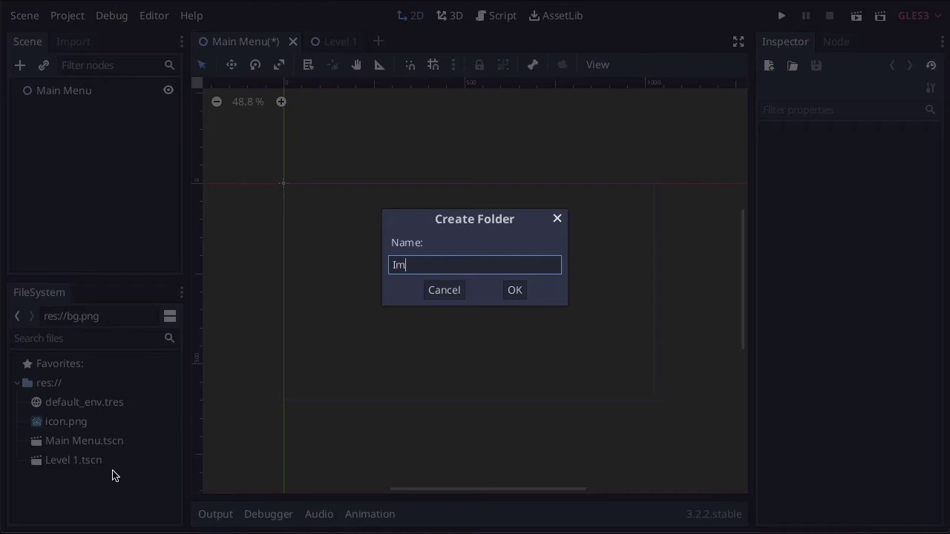
pyautogui.click(509, 293)
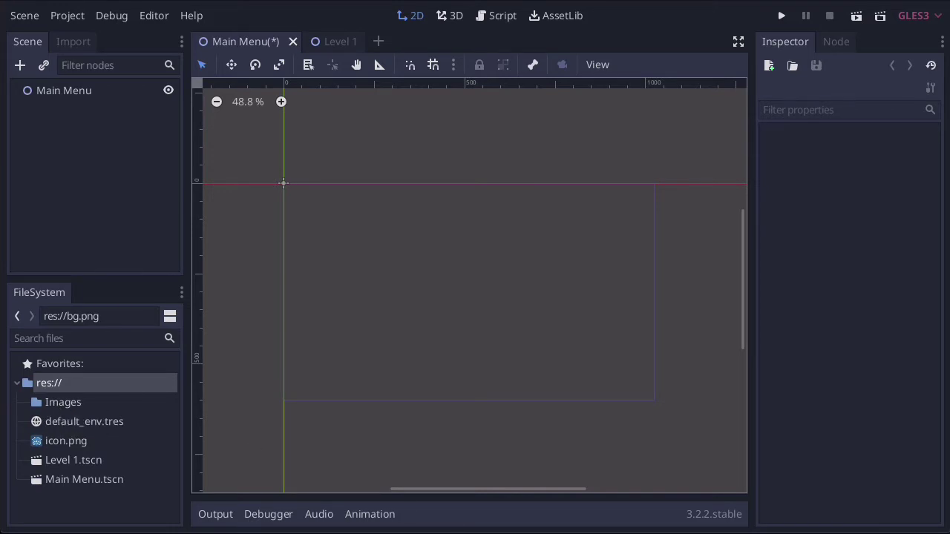
# - In Finder, check Documents > My 2D Platformer 1.0 > Images is empty, then return to Downloads
pyautogui.press('super+Tab')
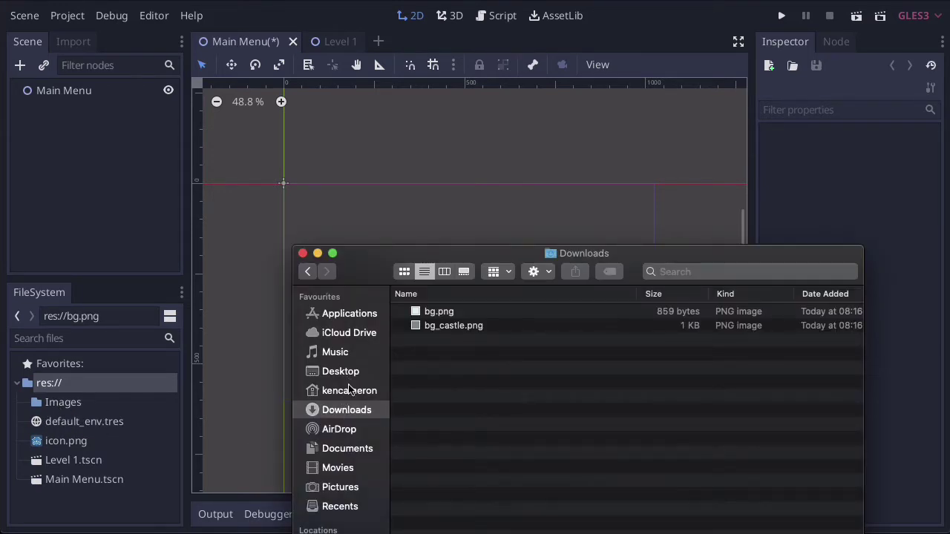
pyautogui.click(349, 449)
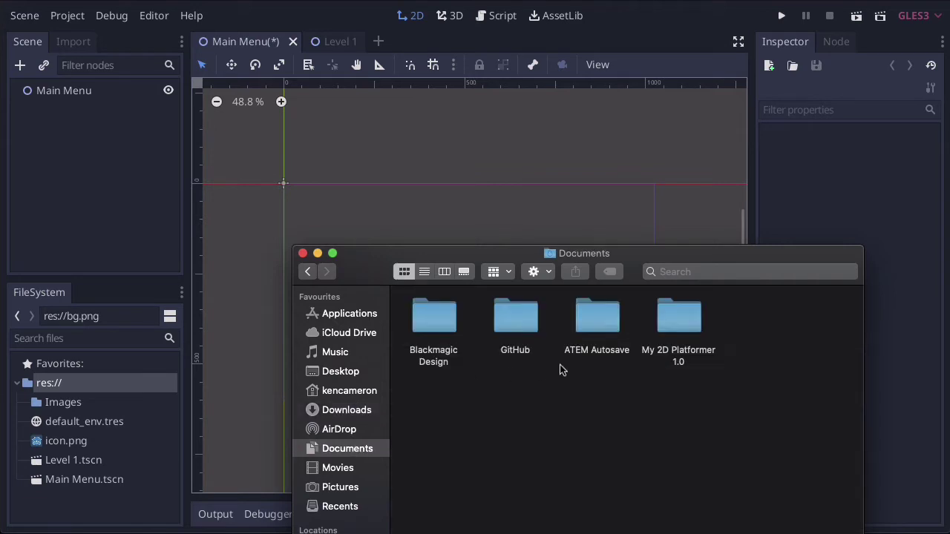
pyautogui.doubleClick(681, 321)
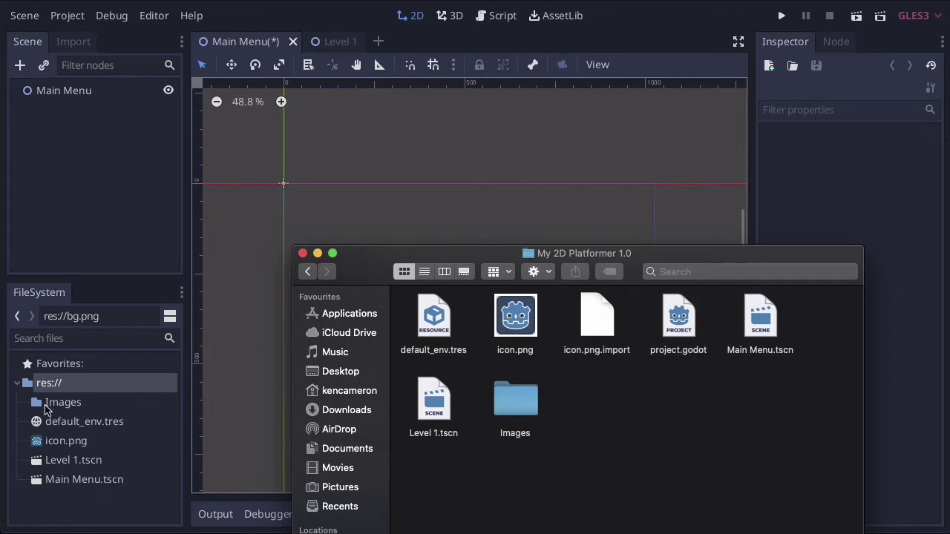
pyautogui.doubleClick(519, 402)
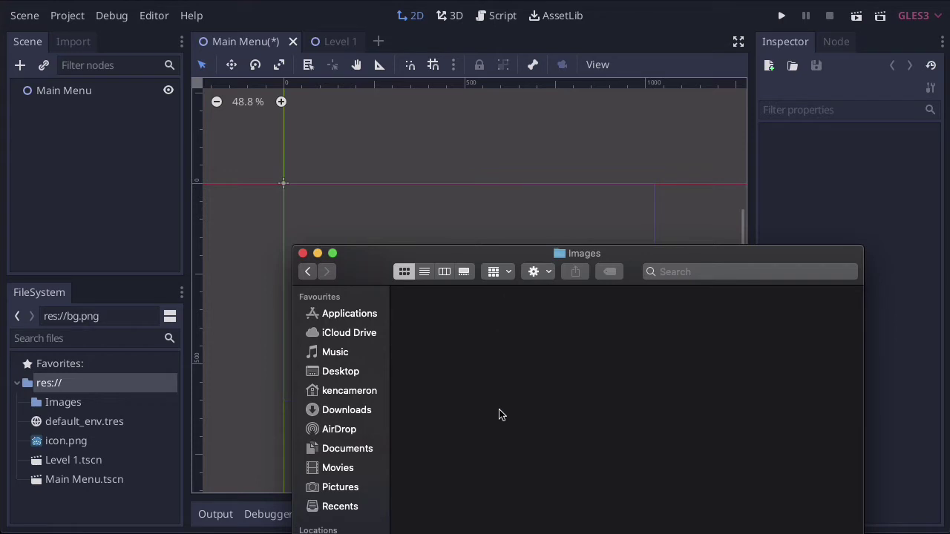
pyautogui.click(308, 272)
pyautogui.click(308, 272)
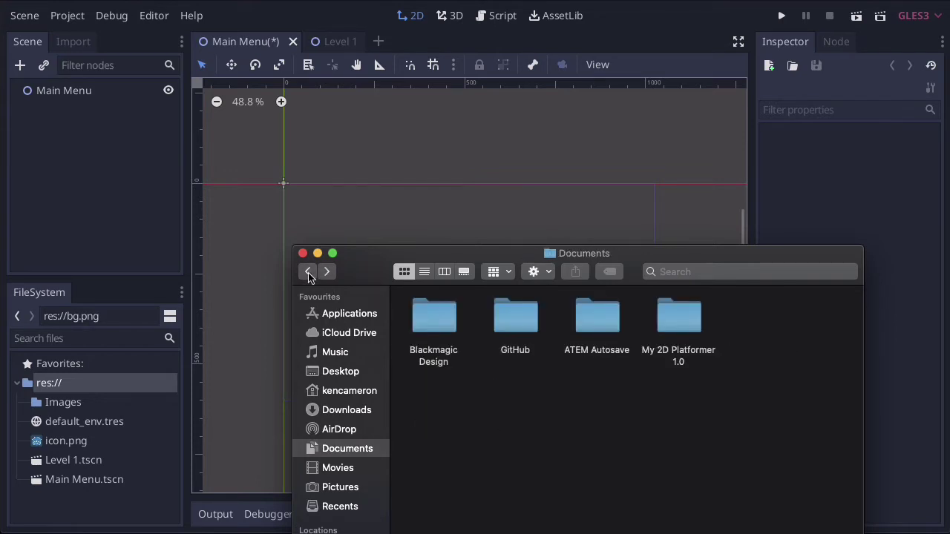
pyautogui.click(308, 273)
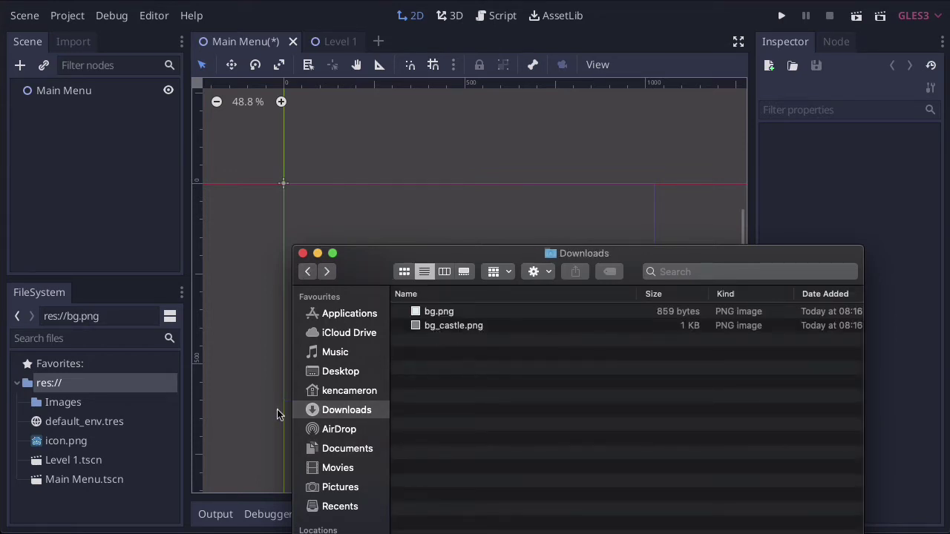
# - Import bg.png and bg_castle.png from Finder's Downloads into the Images folder
pyautogui.click(131, 516)
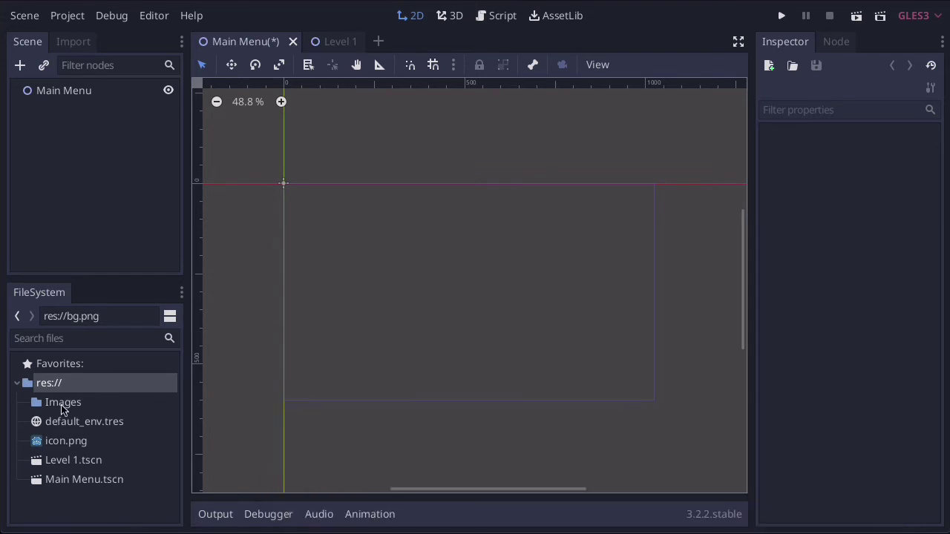
pyautogui.click(37, 402)
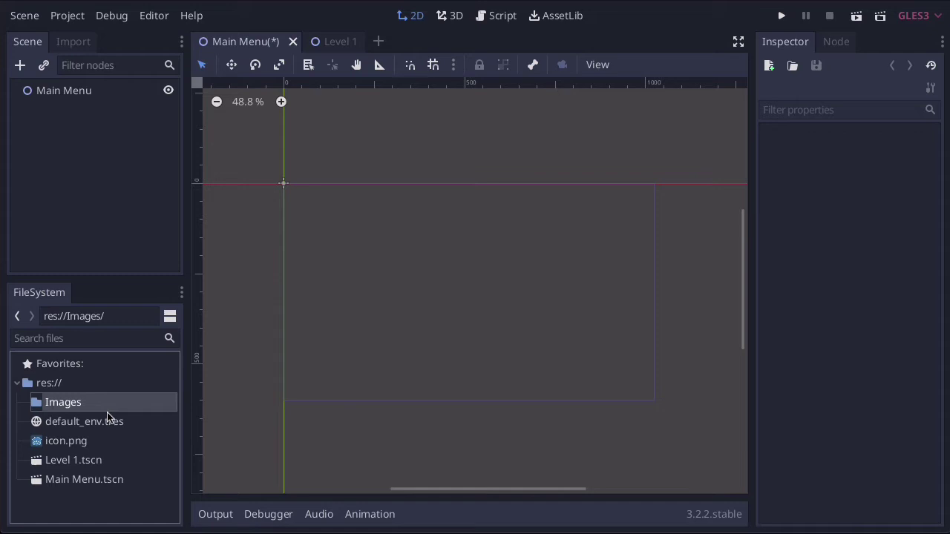
pyautogui.click(288, 486)
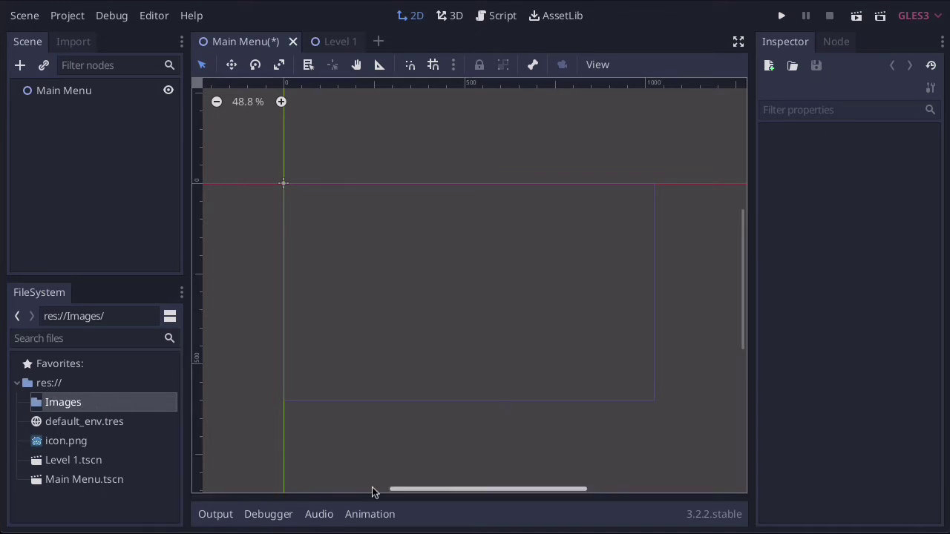
pyautogui.click(371, 533)
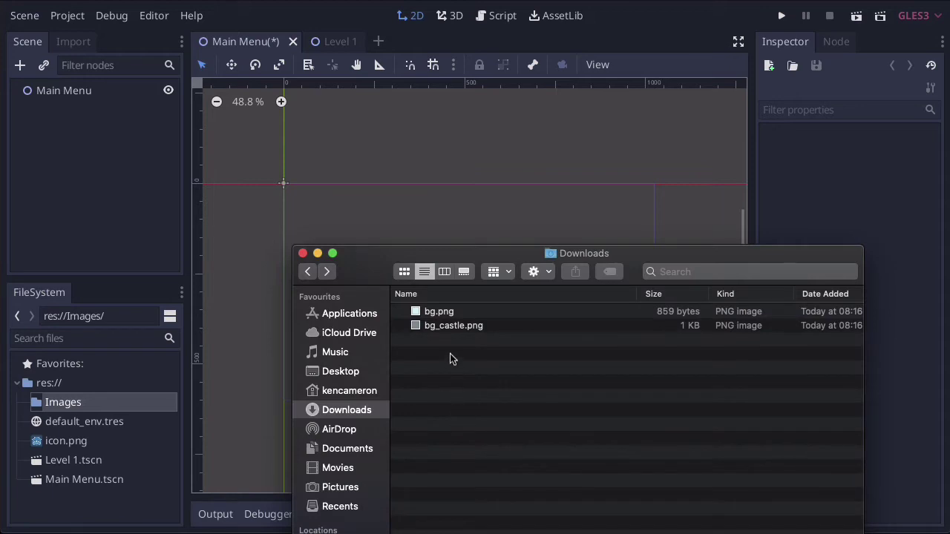
pyautogui.moveTo(439, 335); pyautogui.dragTo(62, 400)
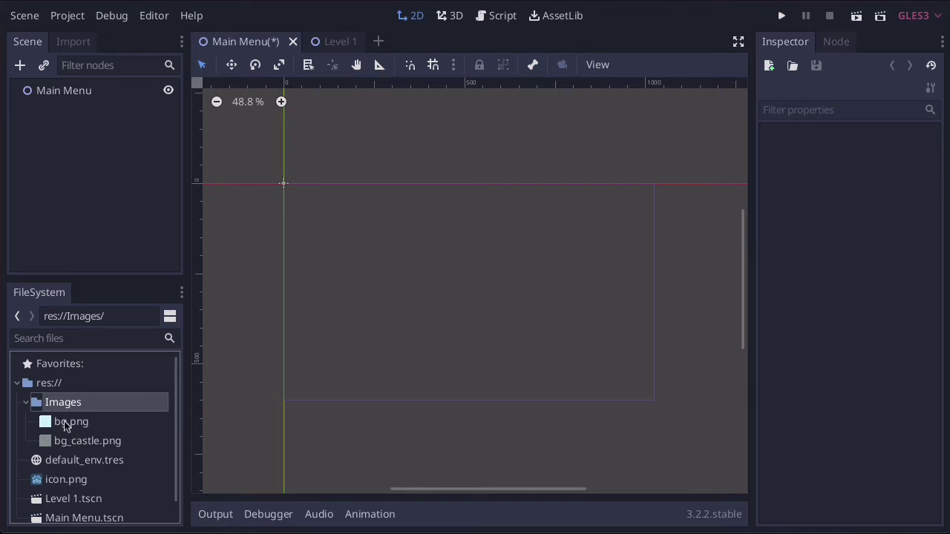
# - Verify bg.png, bg_castle.png and their .import files in the Images folder on disk, then close Finder
pyautogui.press('super+Tab')
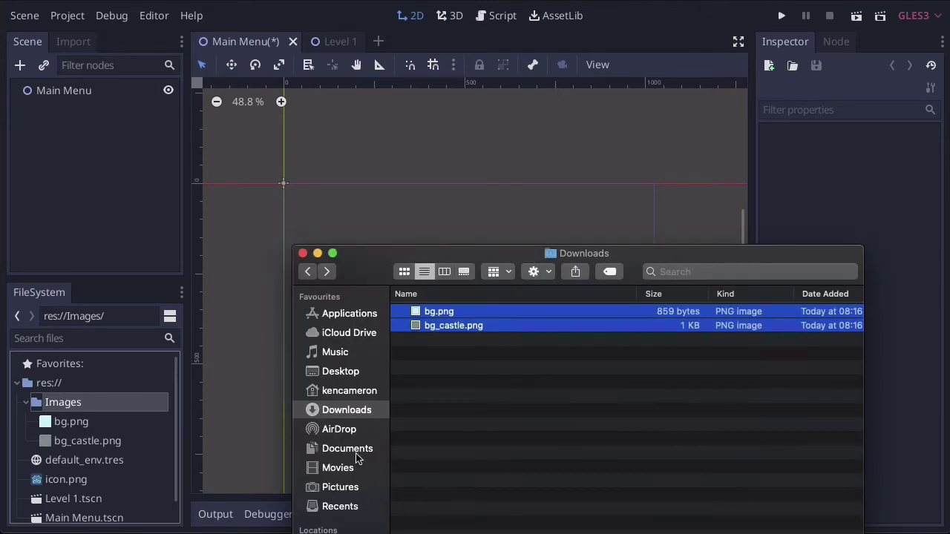
pyautogui.click(348, 449)
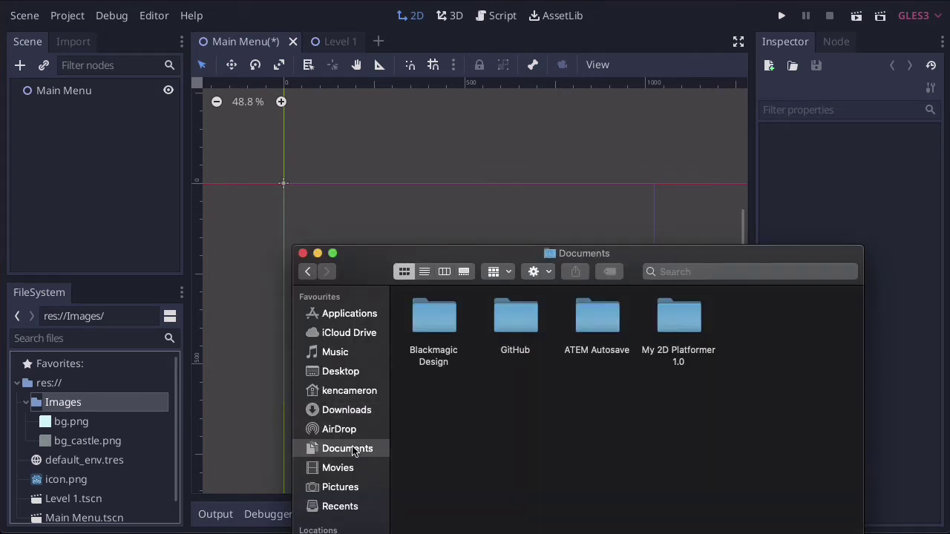
pyautogui.doubleClick(672, 331)
pyautogui.doubleClick(524, 404)
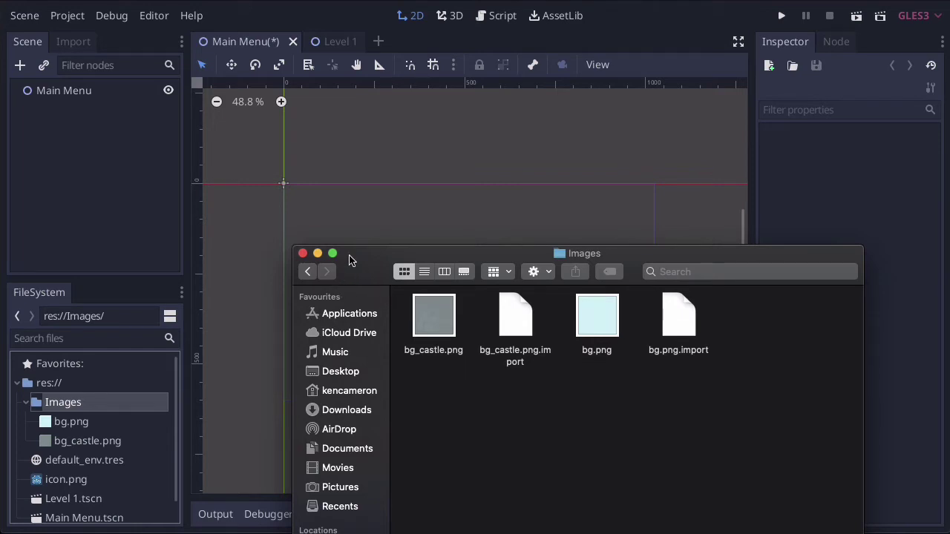
pyautogui.click(319, 4)
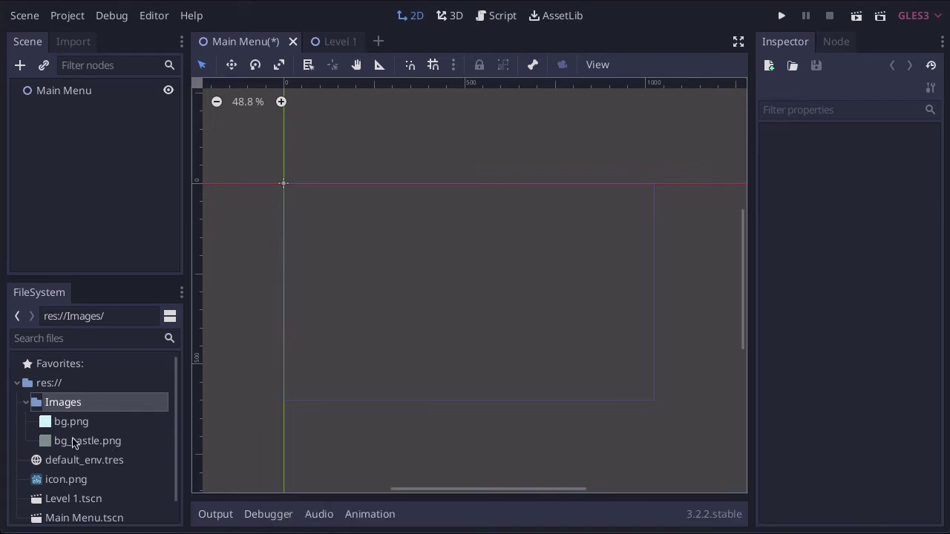
# - Select the Main Menu root node and bring up the Create New Node dialog for a child
pyautogui.click(61, 121)
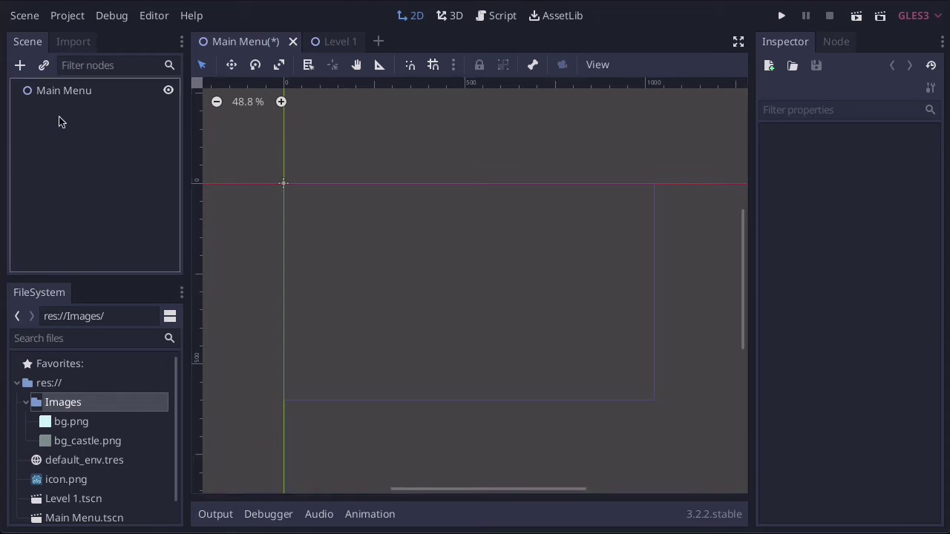
pyautogui.click(97, 92)
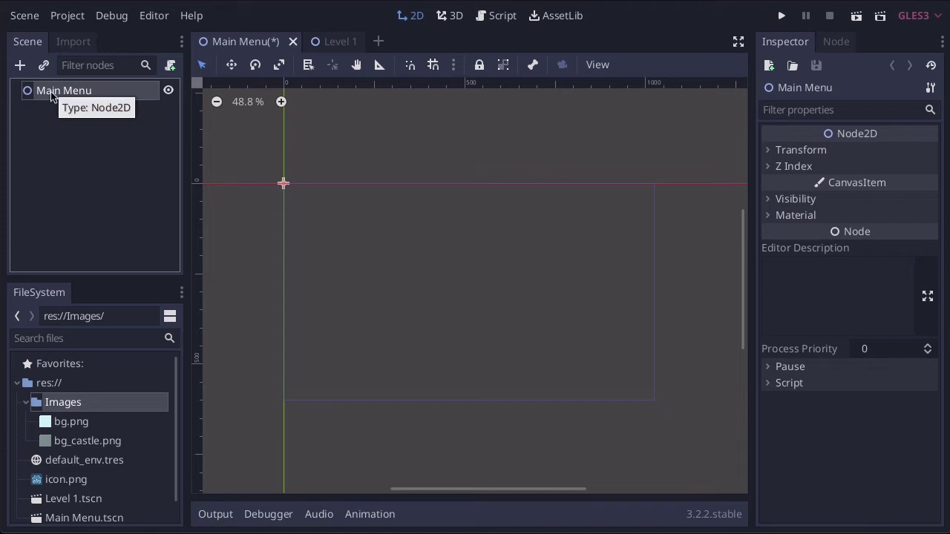
pyautogui.click(20, 65)
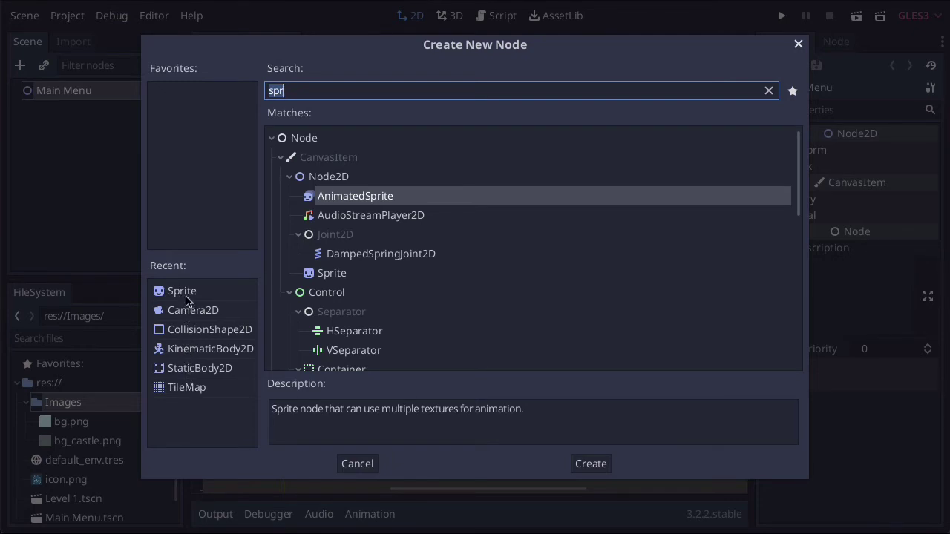
# - Search for 'sprite' and add a Sprite node under Main Menu
pyautogui.click(337, 93)
pyautogui.press('BackSpace')
pyautogui.press('BackSpace')
pyautogui.press('BackSpace')
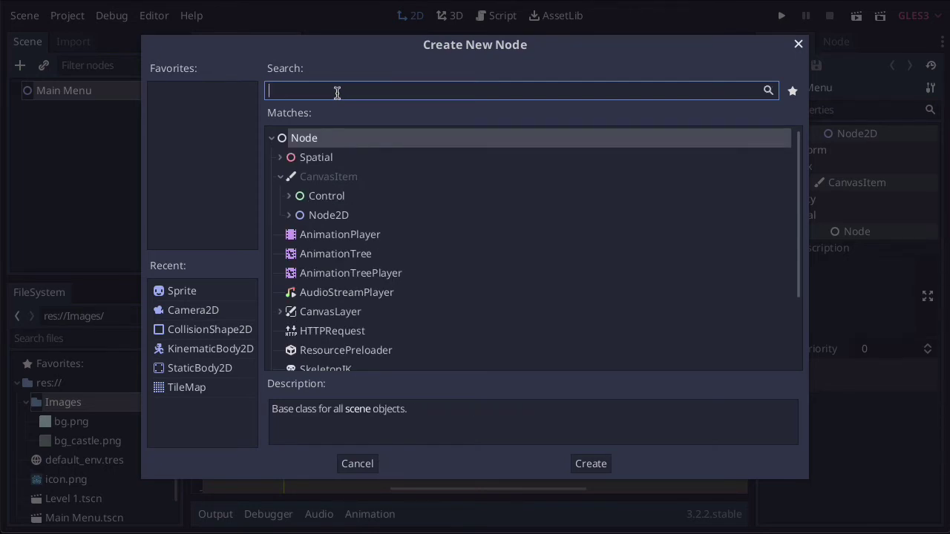
pyautogui.write('spri')
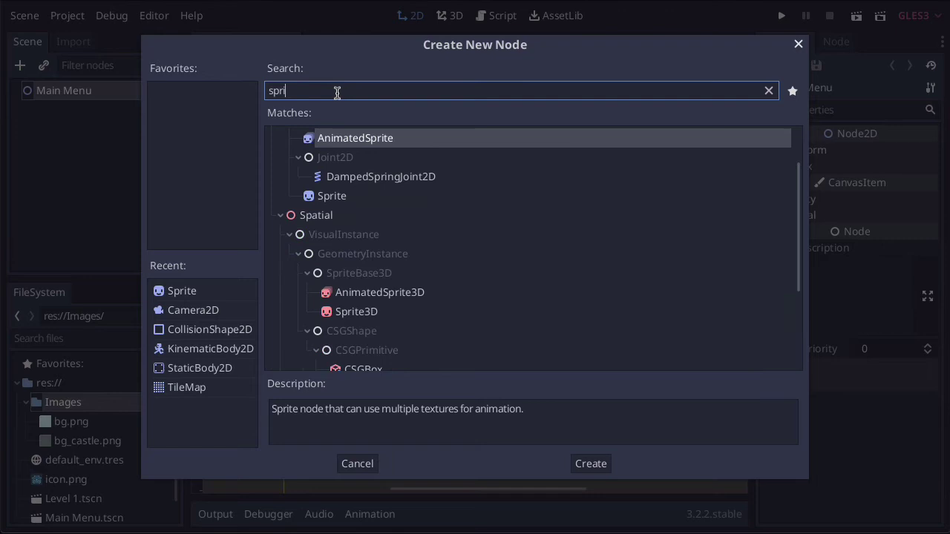
pyautogui.write('te')
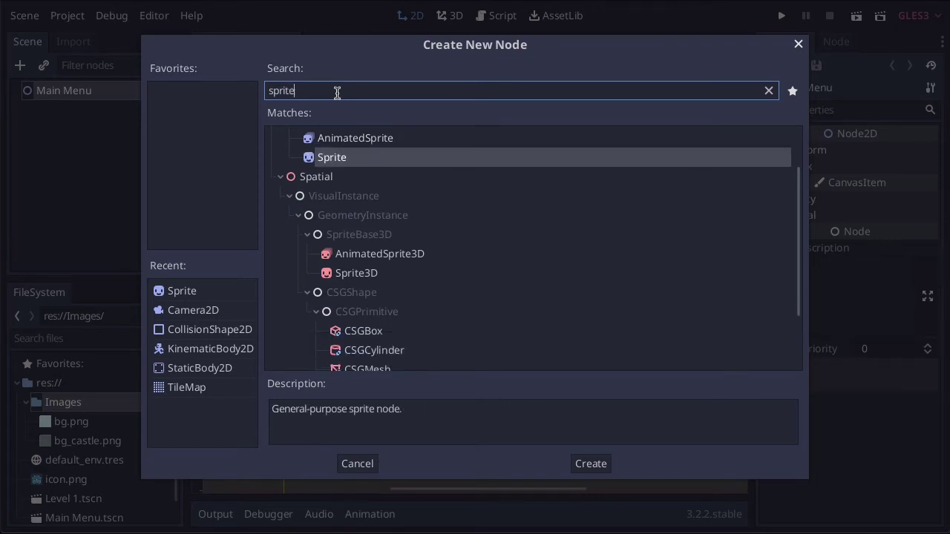
pyautogui.doubleClick(311, 159)
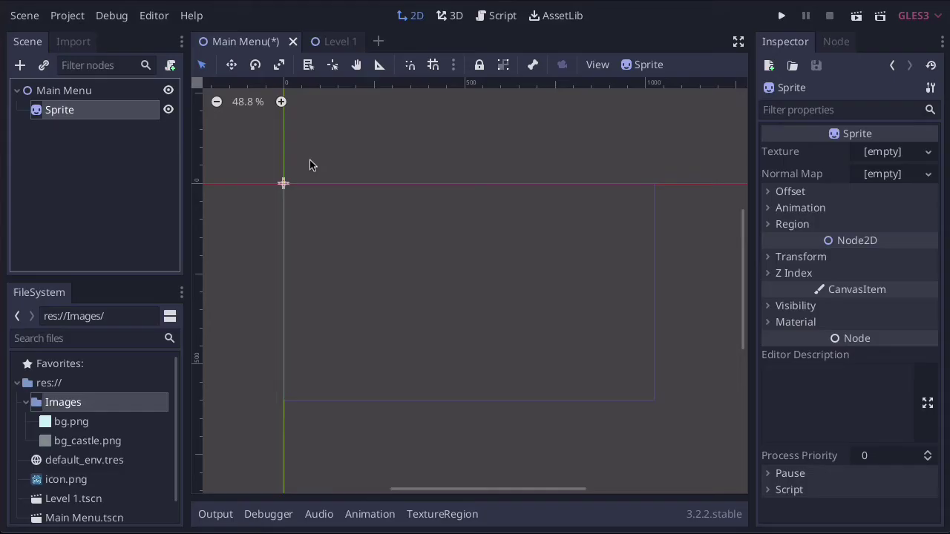
# - Rename the Sprite node under Main Menu to 'Background'
pyautogui.rightClick(63, 117)
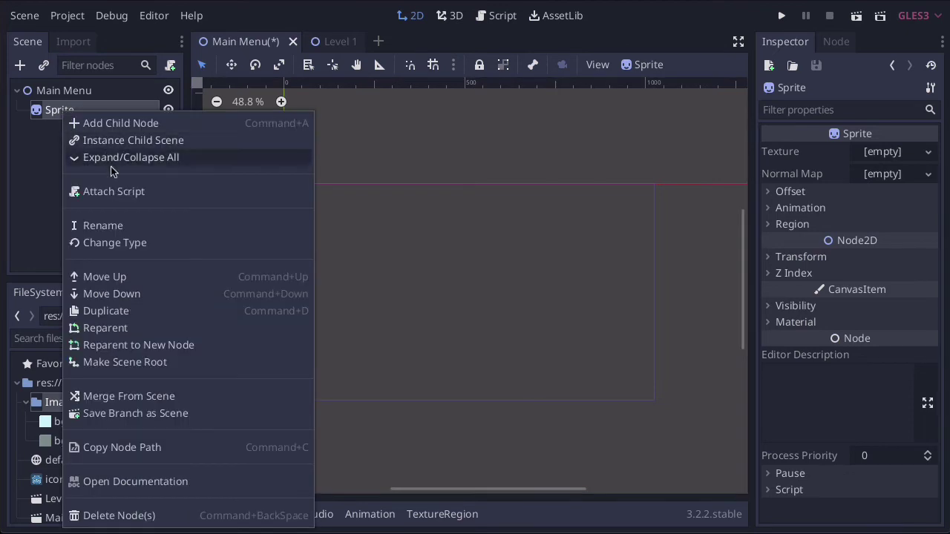
pyautogui.click(38, 214)
pyautogui.click(67, 117)
pyautogui.click(68, 116)
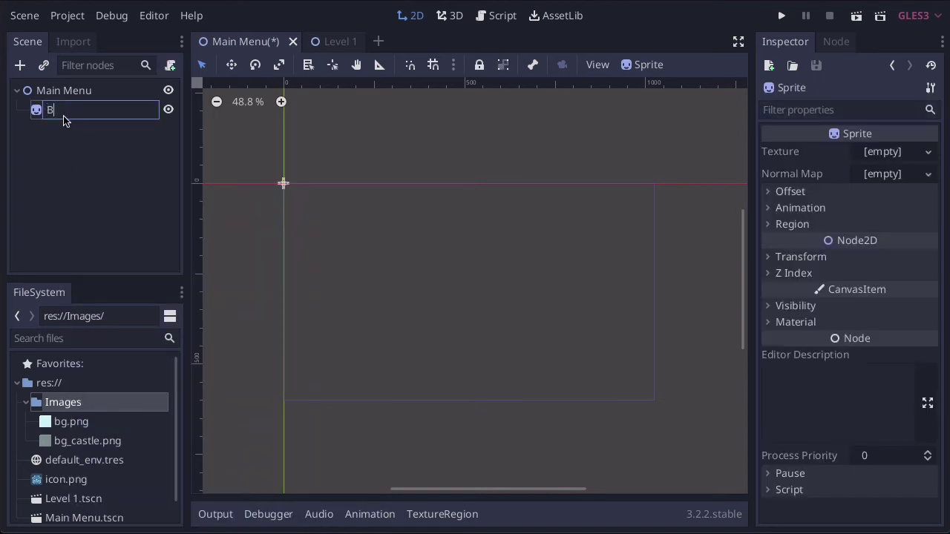
pyautogui.write('Background')
pyautogui.click(91, 165)
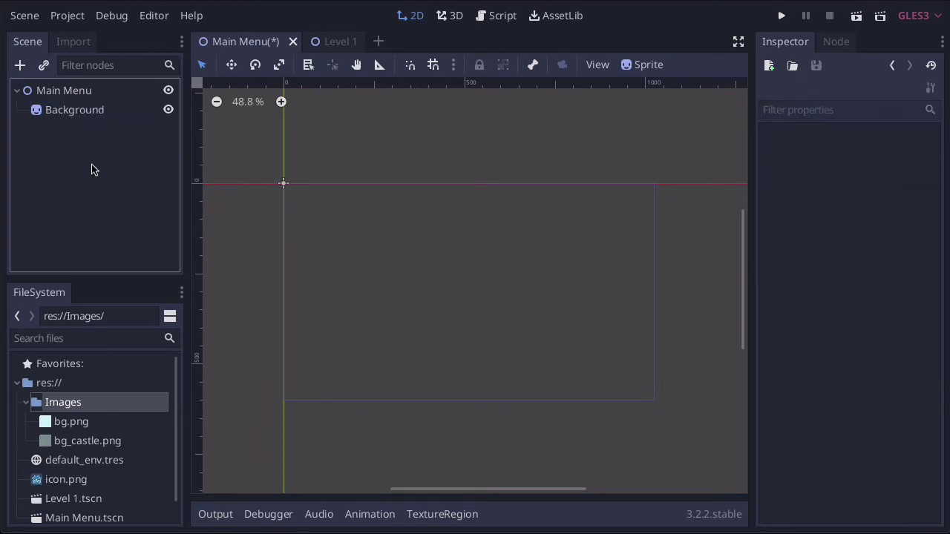
# - Assign bg.png from the FileSystem dock as the Background sprite's Texture in the Inspector
pyautogui.click(83, 113)
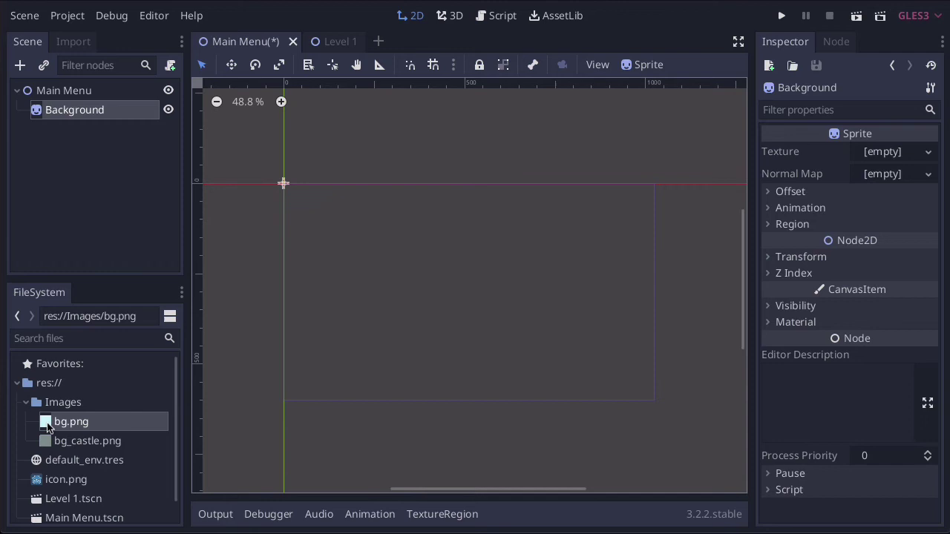
pyautogui.moveTo(52, 420); pyautogui.dragTo(881, 155)
pyautogui.moveTo(882, 153); pyautogui.dragTo(882, 156)
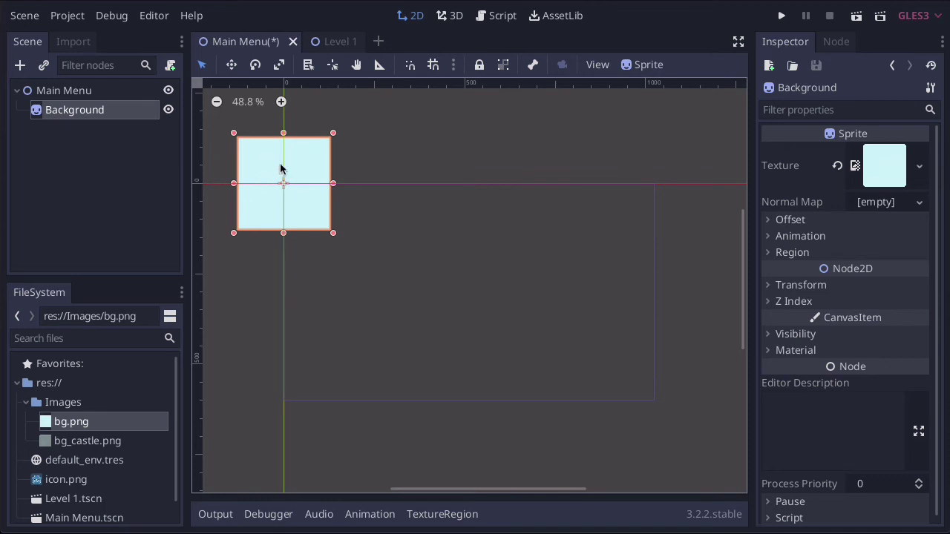
# - Expand Background's Transform and set Scale x back to 1
pyautogui.click(770, 286)
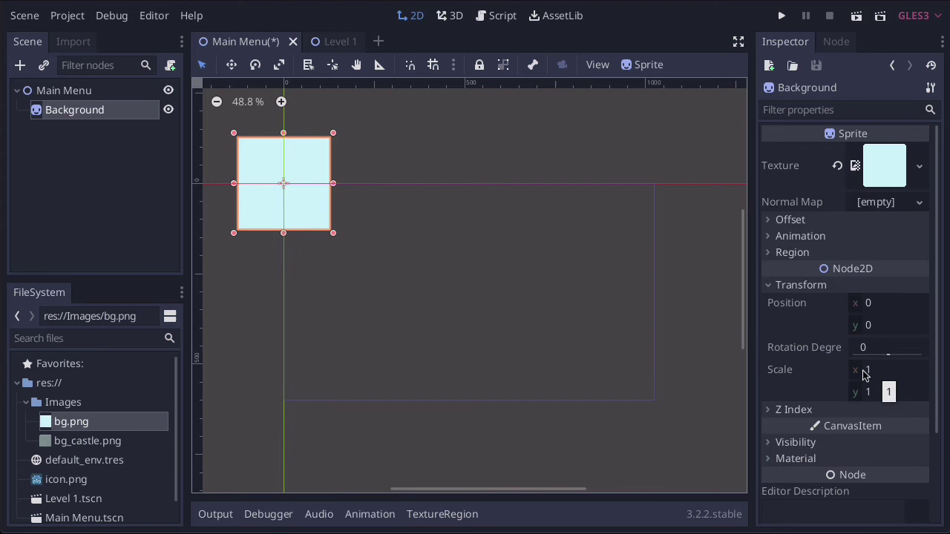
pyautogui.moveTo(881, 373)
pyautogui.mouseDown()
pyautogui.moveTo(944, 373)
pyautogui.moveTo(887, 373)
pyautogui.mouseUp()
pyautogui.click(887, 373)
pyautogui.write('1')
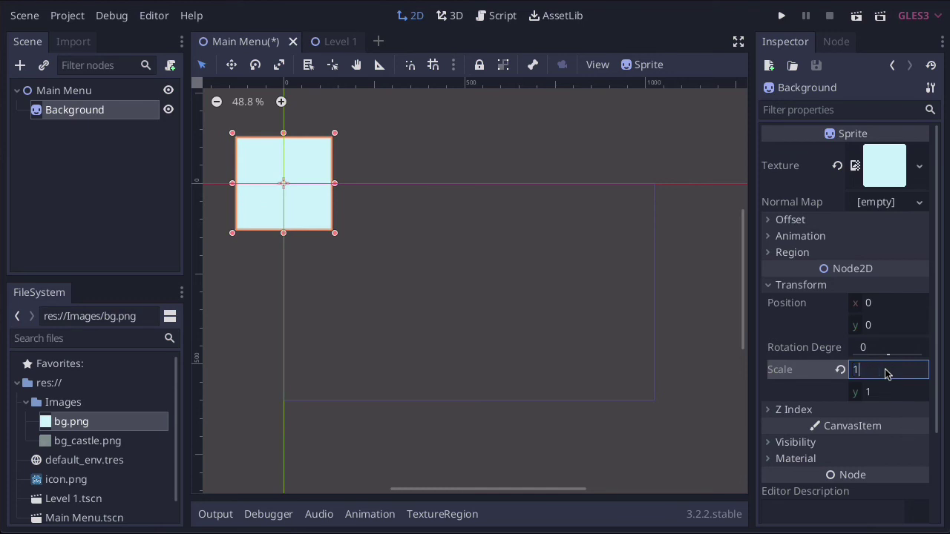
pyautogui.press('Return')
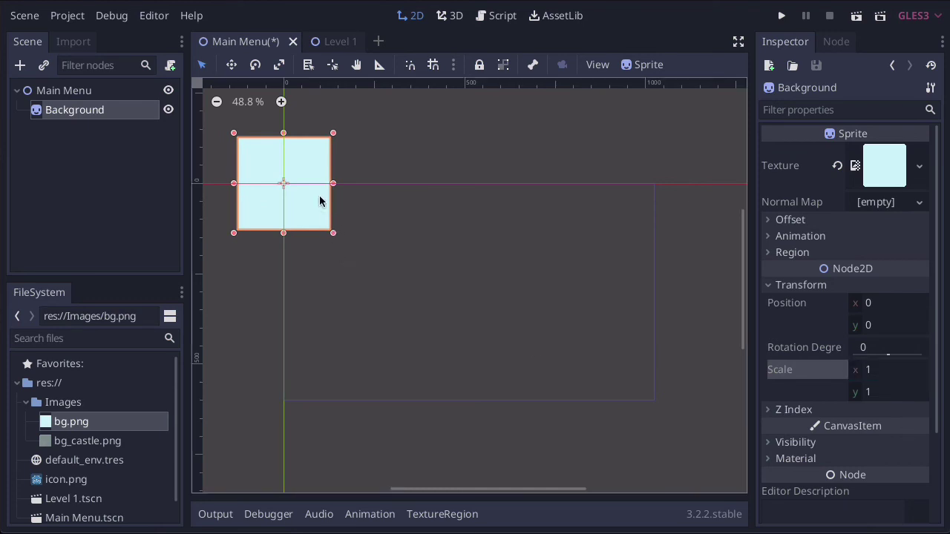
# - Move and stretch Background to scale 4.125 by 2.482 at 508.715, 302.562, filling the viewport
pyautogui.moveTo(307, 209); pyautogui.dragTo(515, 321)
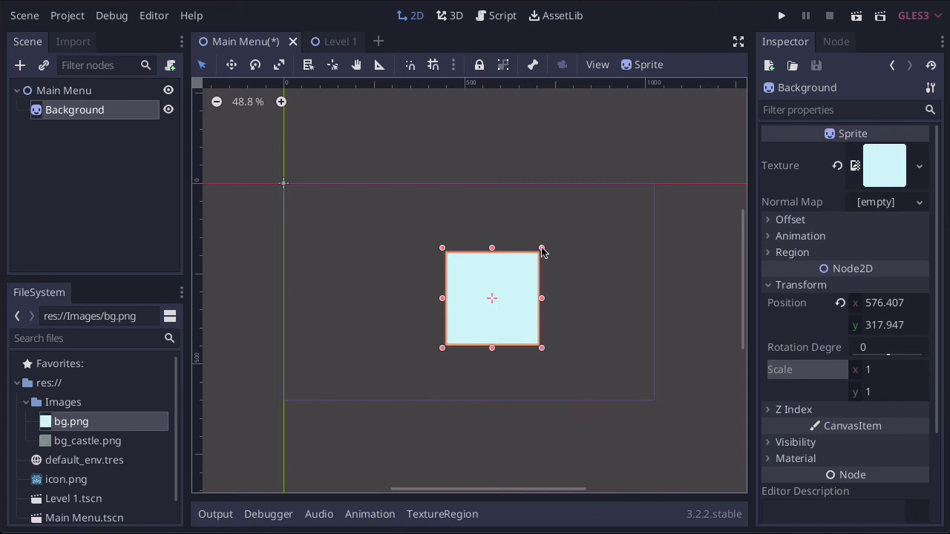
pyautogui.moveTo(541, 248); pyautogui.dragTo(545, 247)
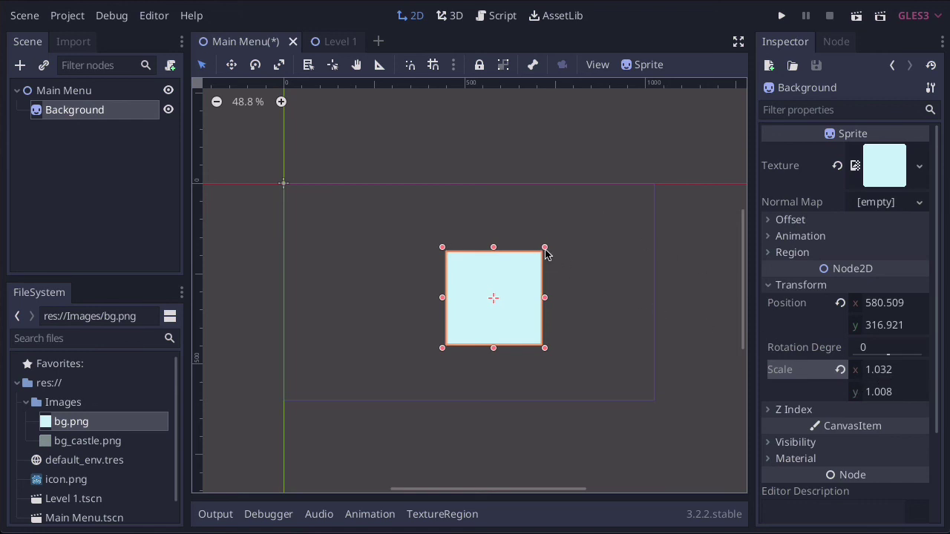
pyautogui.moveTo(546, 249); pyautogui.dragTo(616, 182)
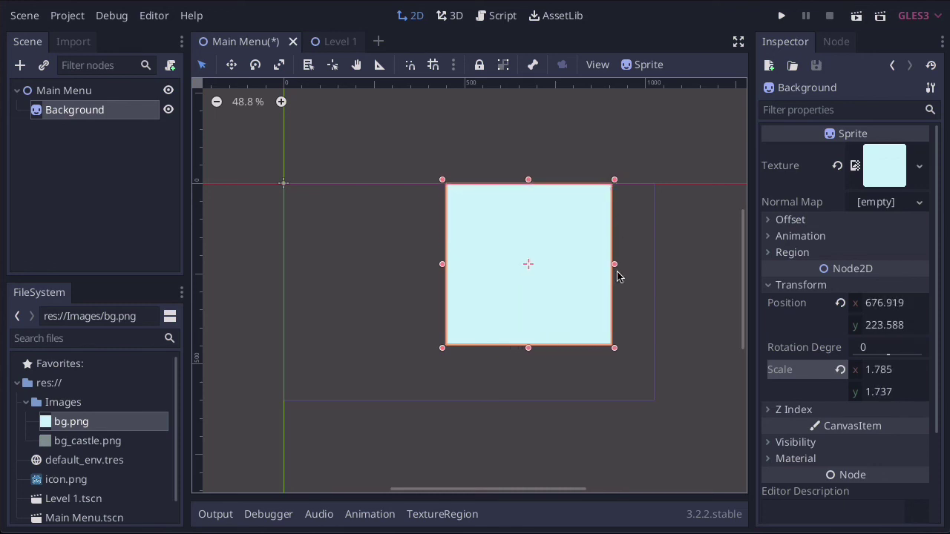
pyautogui.moveTo(614, 266); pyautogui.dragTo(662, 265)
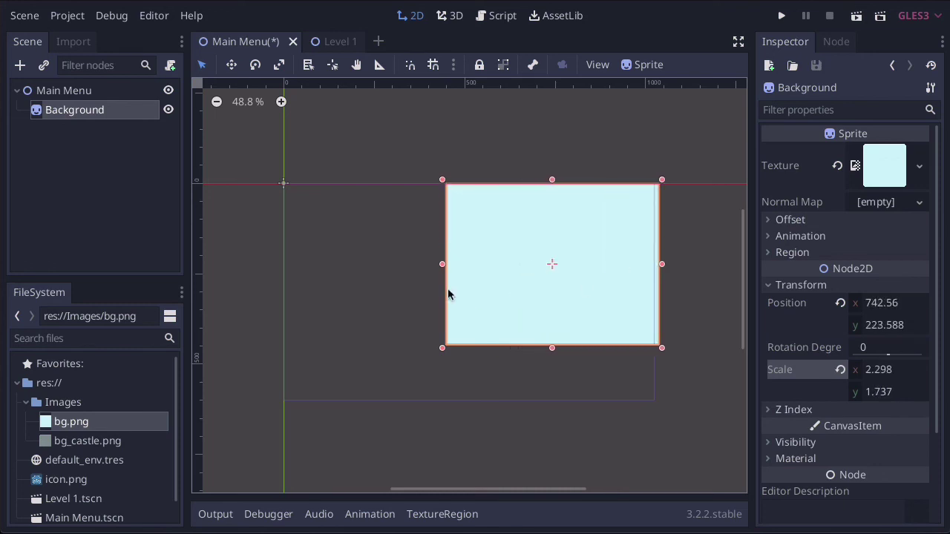
pyautogui.moveTo(442, 265); pyautogui.dragTo(274, 265)
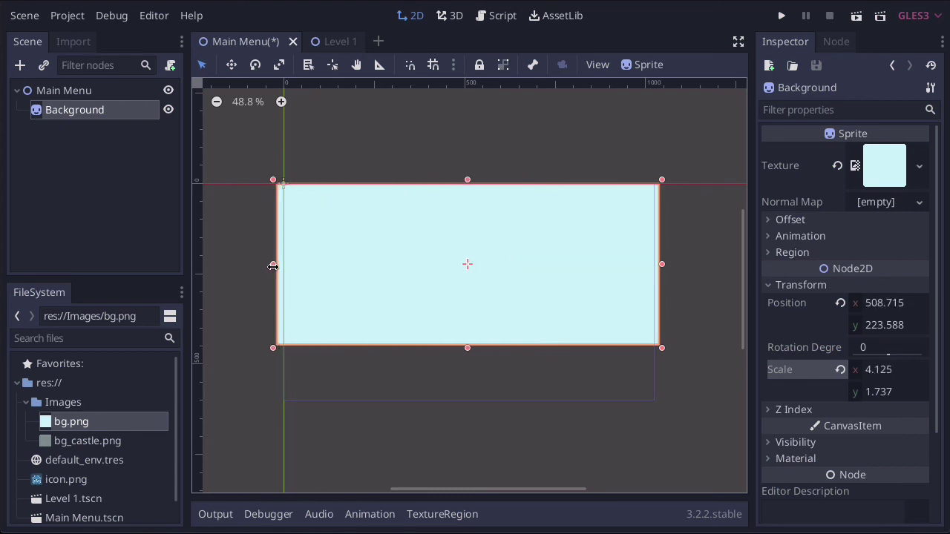
pyautogui.moveTo(467, 179); pyautogui.dragTo(468, 174)
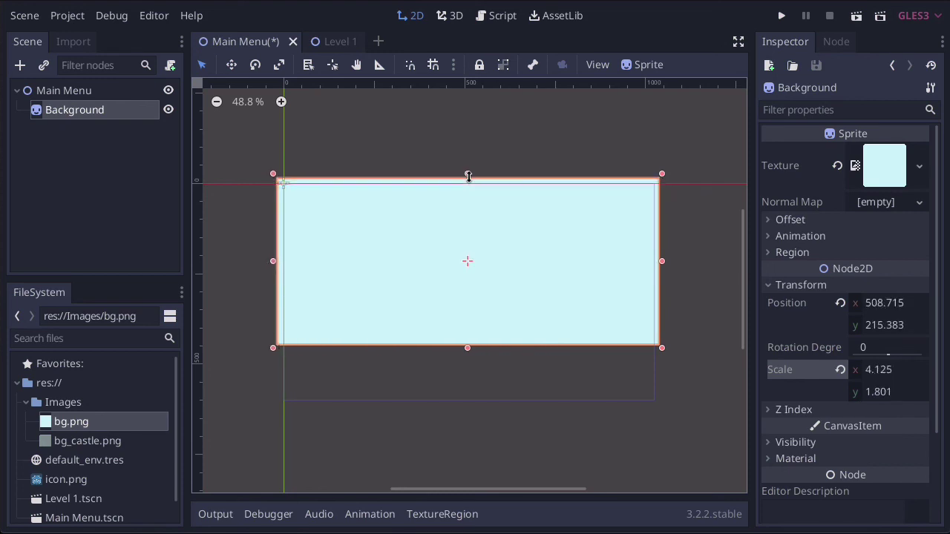
pyautogui.moveTo(468, 349); pyautogui.dragTo(470, 411)
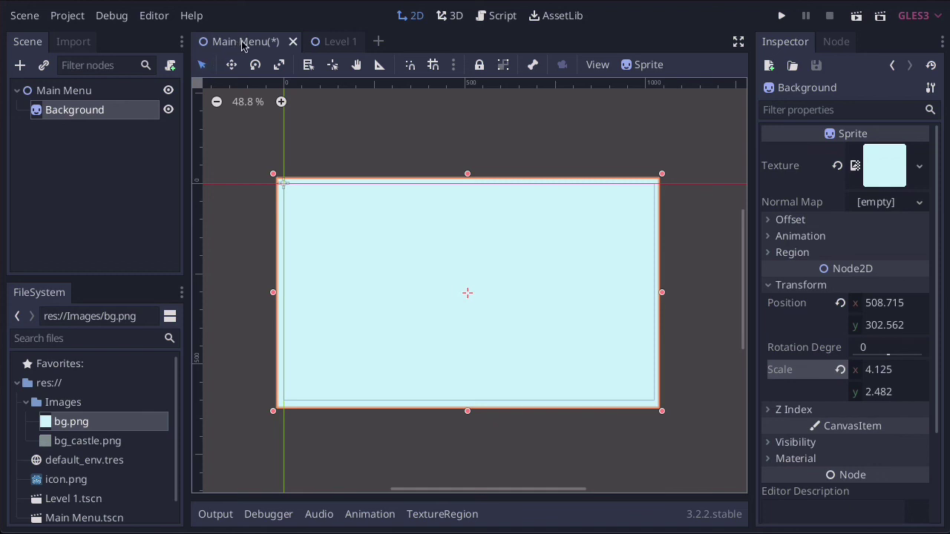
# - Save the Main Menu scene and run it in the My 2D Platformer 1.0 debug window
pyautogui.click(31, 17)
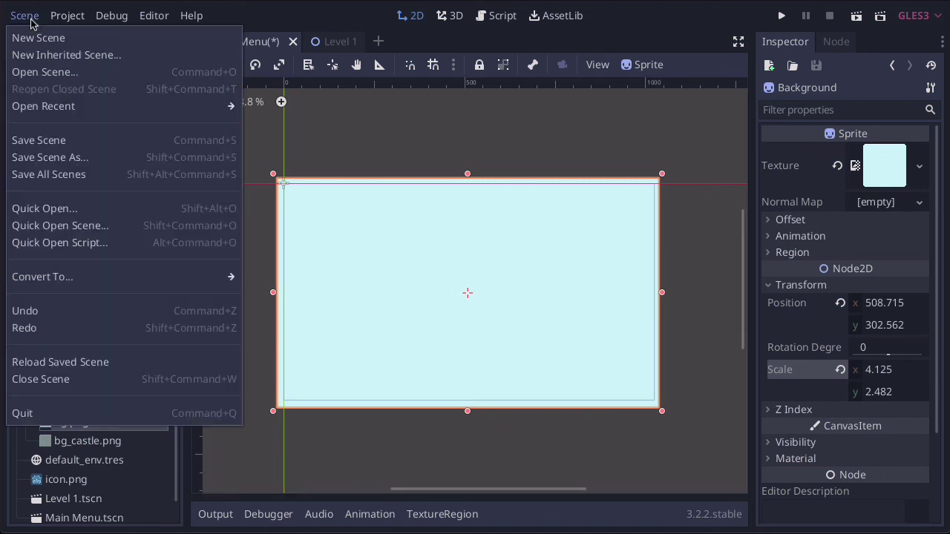
pyautogui.click(46, 144)
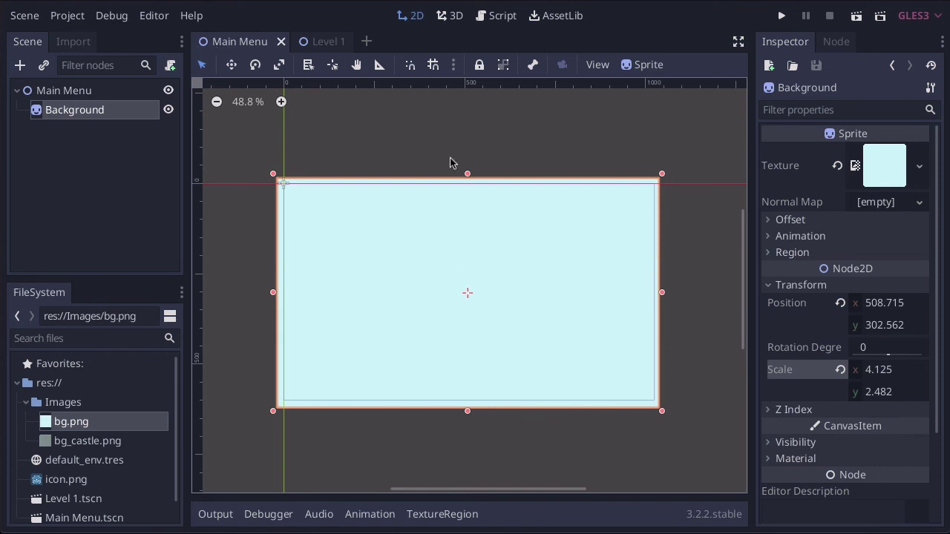
pyautogui.click(857, 17)
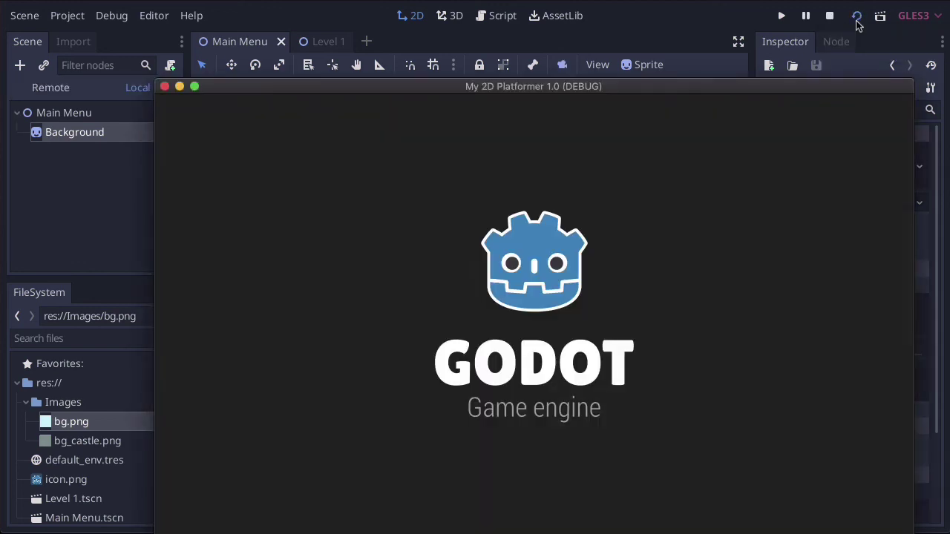